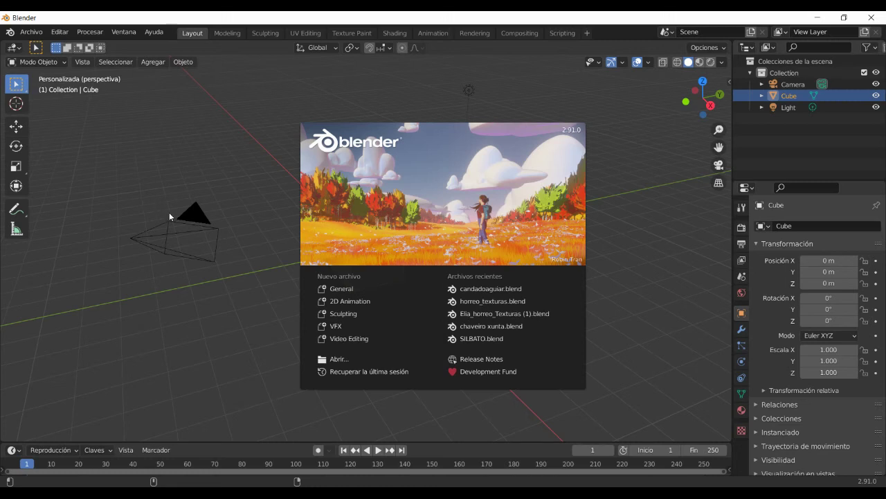
# Replace the default cube with a plane rotated 90° on X
pyautogui.click(261, 205)
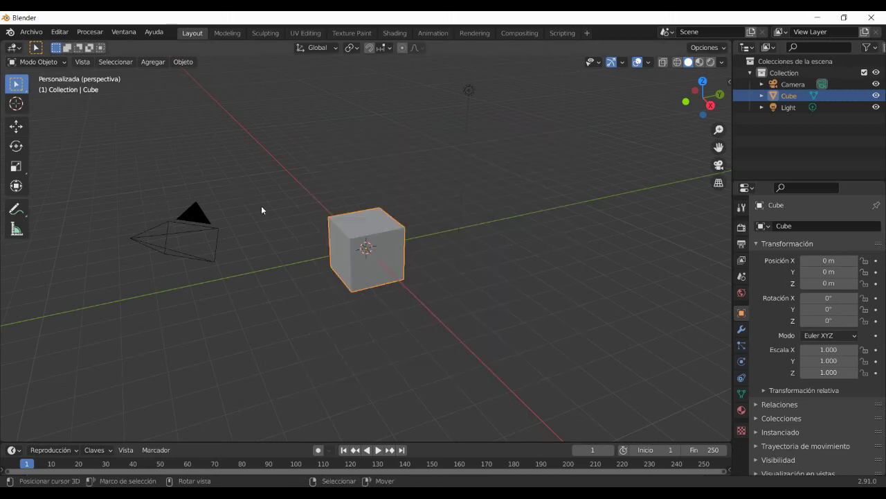
pyautogui.press('Delete')
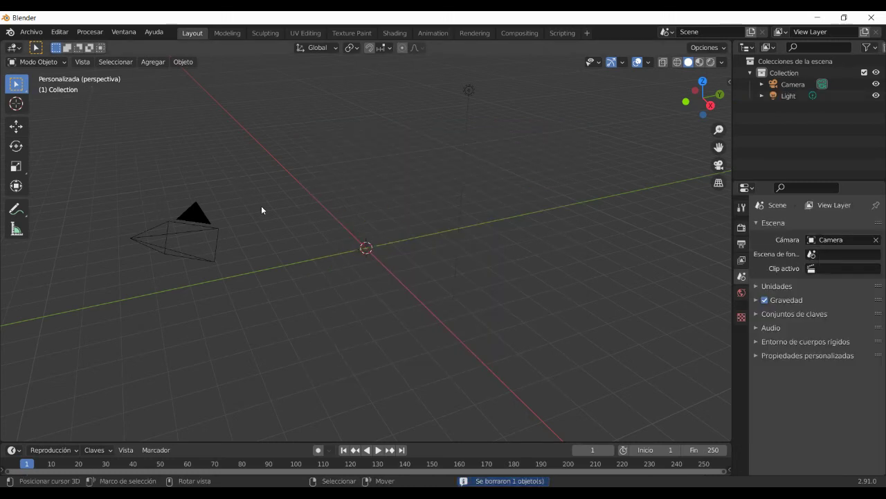
pyautogui.click(145, 60)
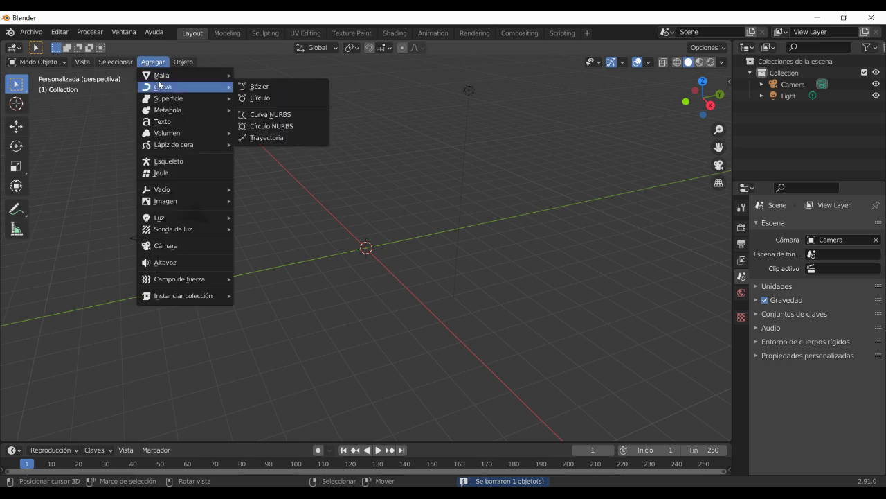
pyautogui.moveTo(186, 75)
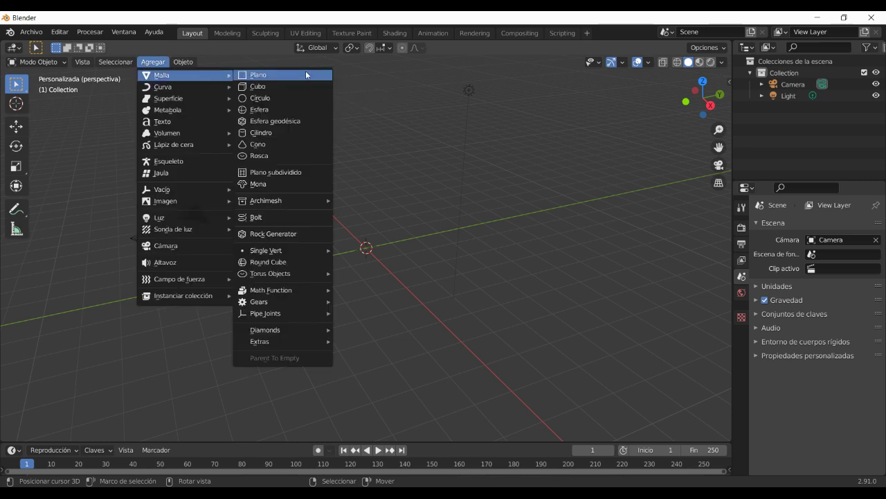
pyautogui.click(305, 74)
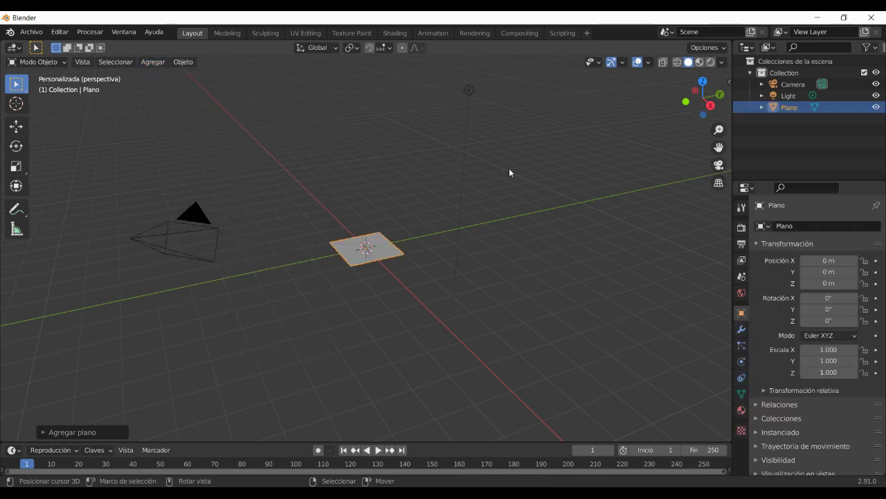
pyautogui.write('rx')
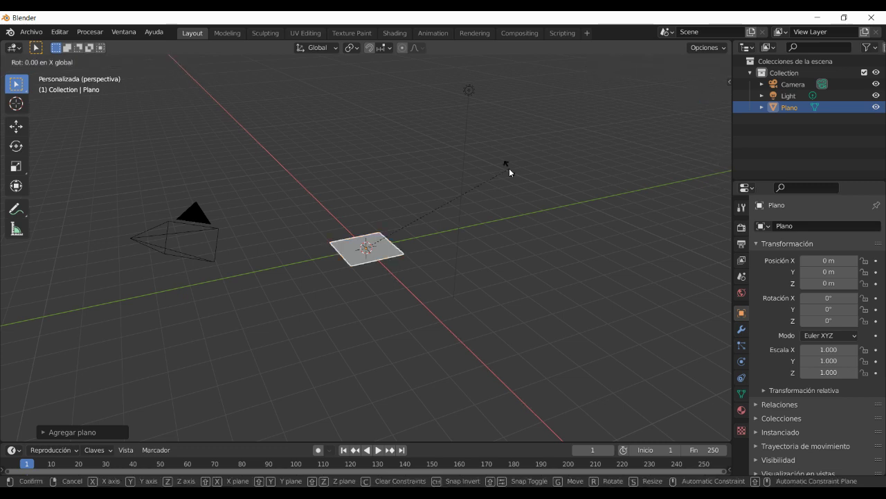
pyautogui.write('90')
pyautogui.press('Return')
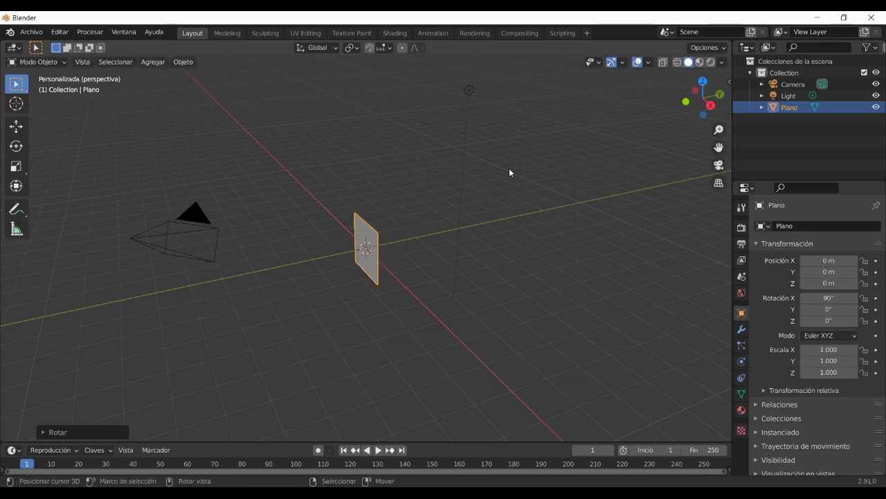
# Move the light along Y to -3.6059 m
pyautogui.click(469, 90)
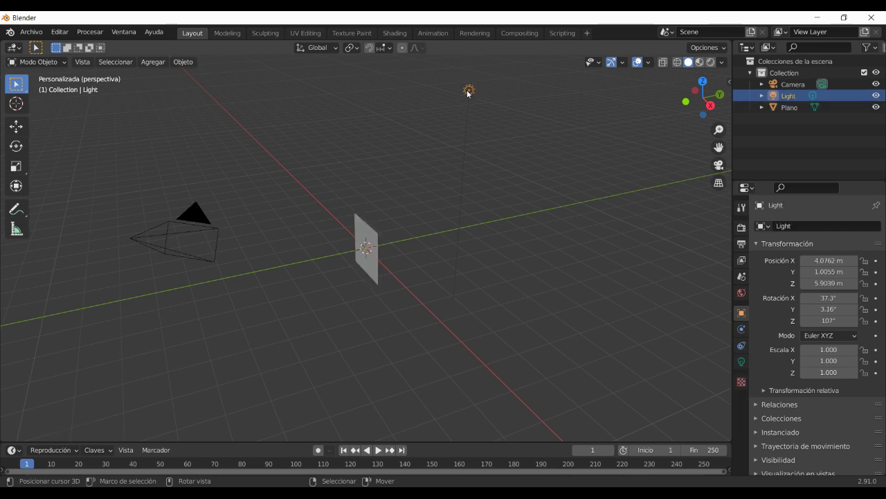
pyautogui.press('g')
pyautogui.press('y')
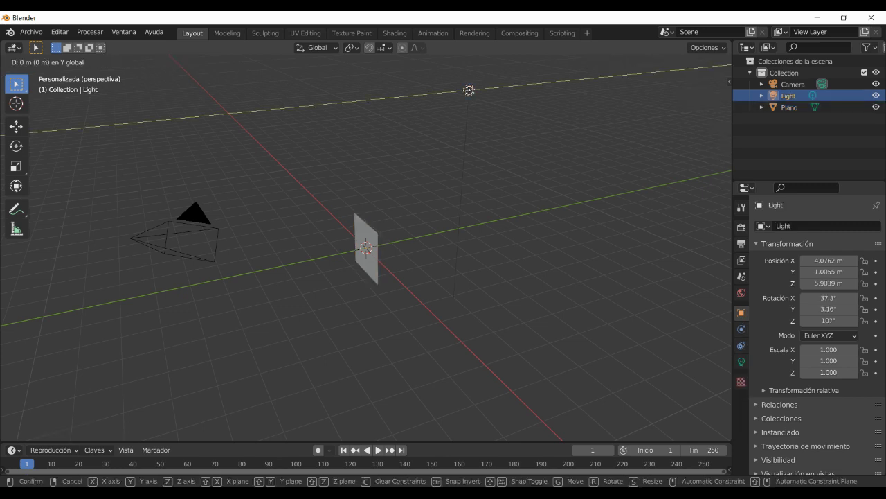
pyautogui.click(287, 134)
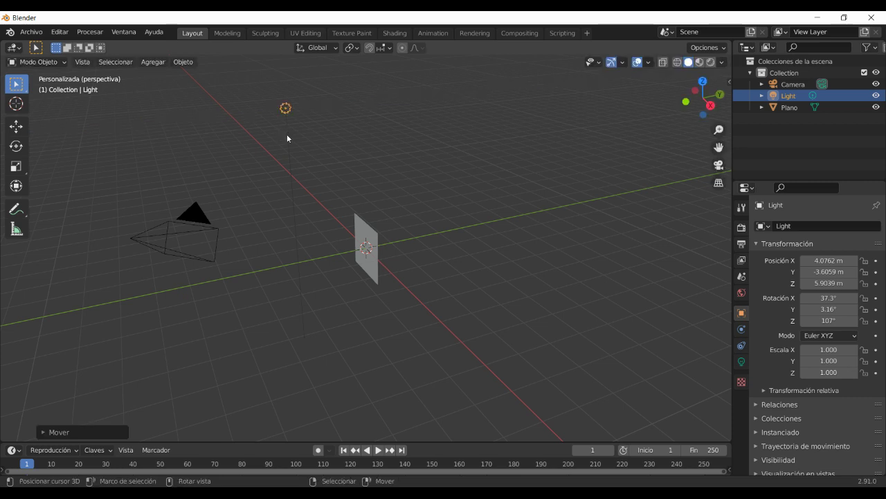
# Enlarge the lower timeline area and reset the plane's location to 0 m on X, Y and Z
pyautogui.moveTo(348, 323)
pyautogui.mouseDown(button='middle')
pyautogui.moveTo(421, 322)
pyautogui.moveTo(455, 307)
pyautogui.moveTo(457, 285)
pyautogui.moveTo(392, 329)
pyautogui.moveTo(392, 345)
pyautogui.moveTo(425, 341)
pyautogui.mouseUp(button='middle')
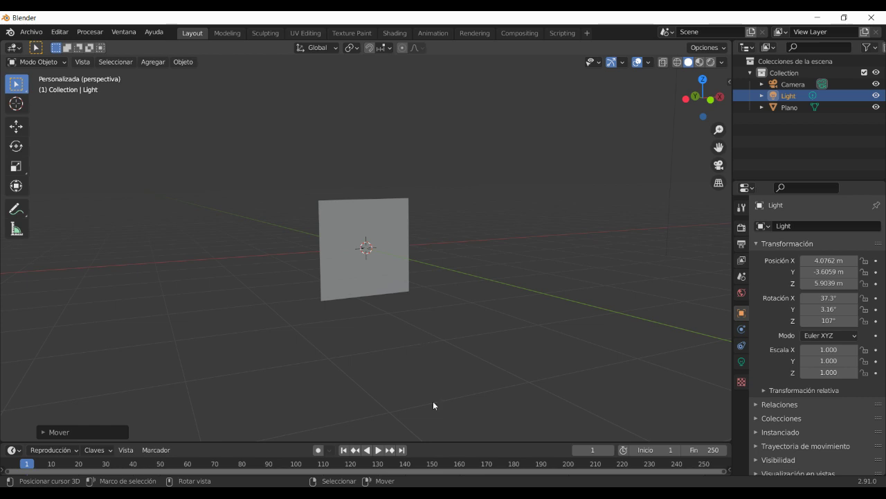
pyautogui.click(435, 439)
pyautogui.moveTo(437, 441); pyautogui.dragTo(457, 285)
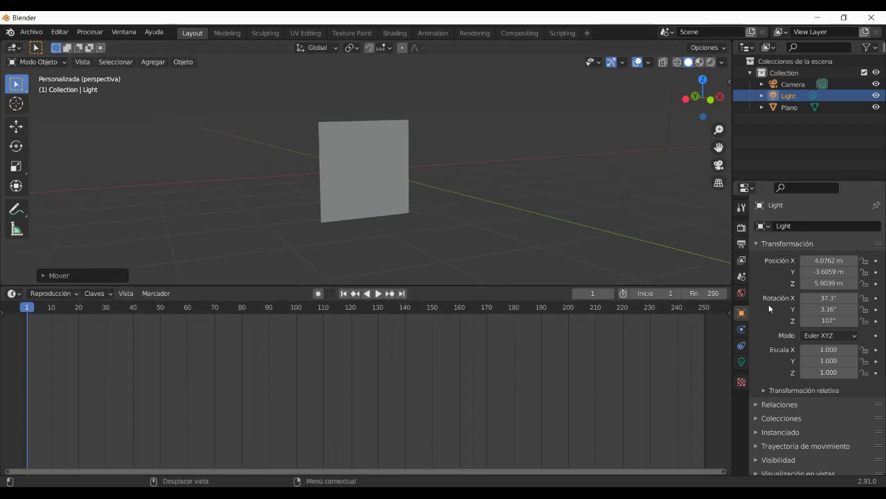
pyautogui.click(341, 149)
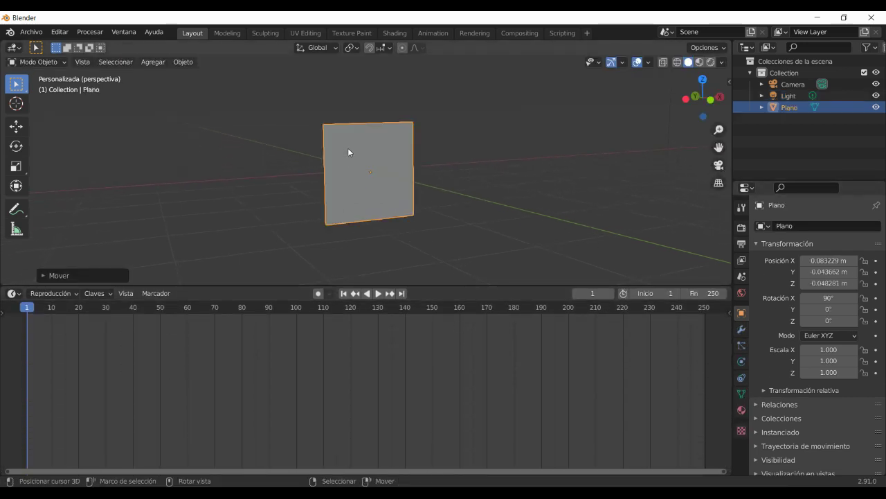
pyautogui.hotkey('alt', 'g')
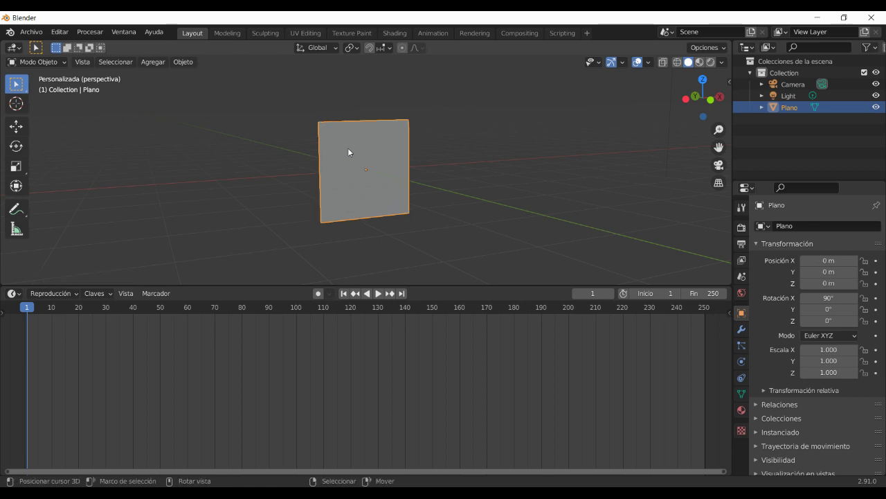
# Give the plane a new Material.001 and turn the lower area into the Shader Editor
pyautogui.click(741, 409)
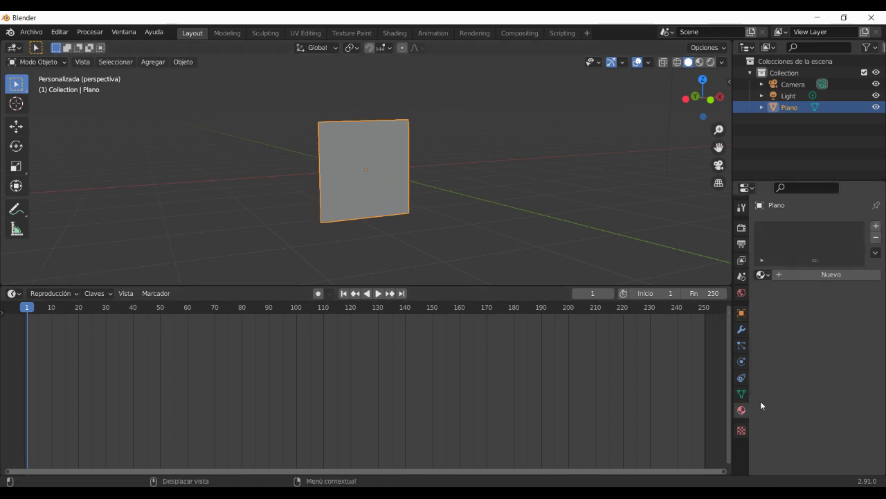
pyautogui.click(875, 227)
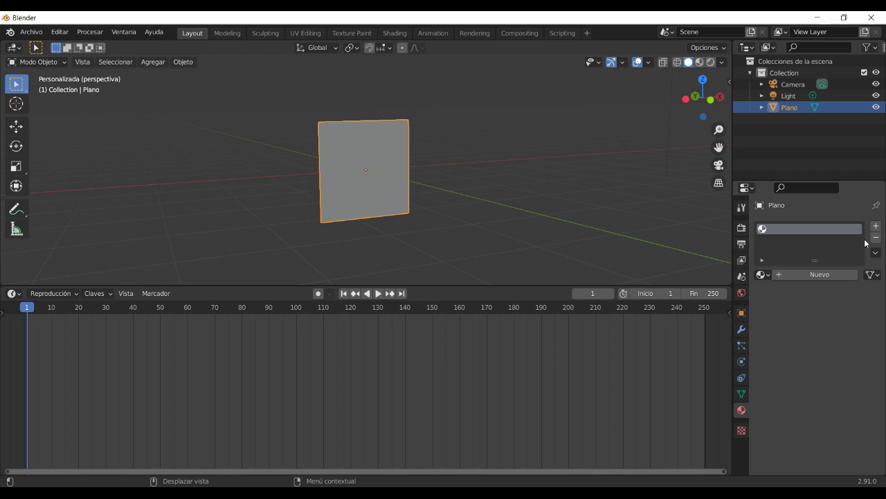
pyautogui.click(836, 275)
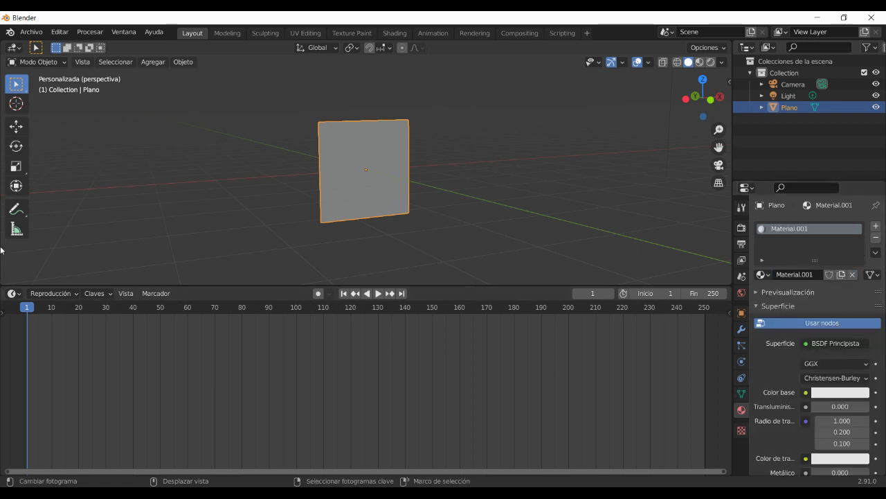
pyautogui.click(12, 293)
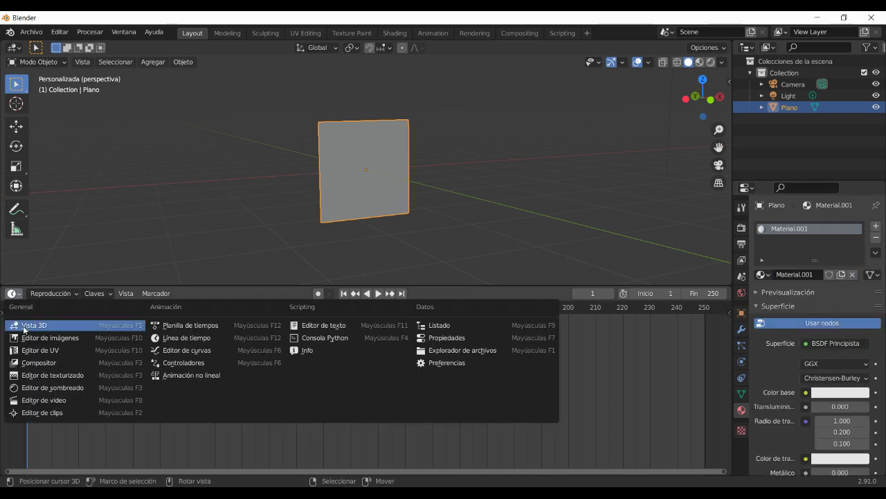
pyautogui.click(26, 388)
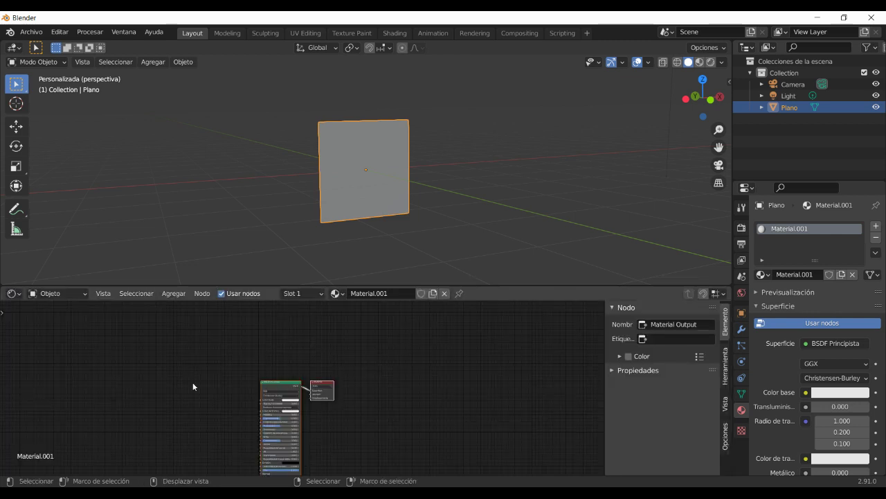
pyautogui.scroll(2, 214, 402)
pyautogui.scroll(2, 225, 411)
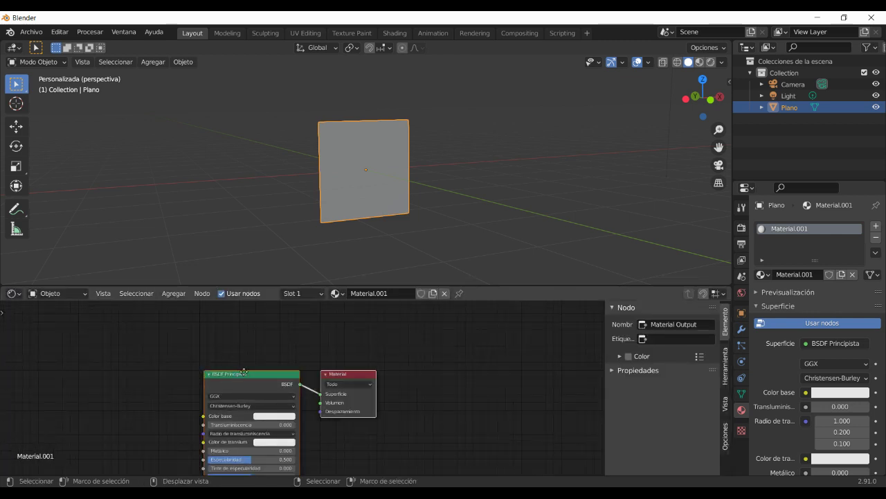
pyautogui.moveTo(244, 372); pyautogui.dragTo(298, 330)
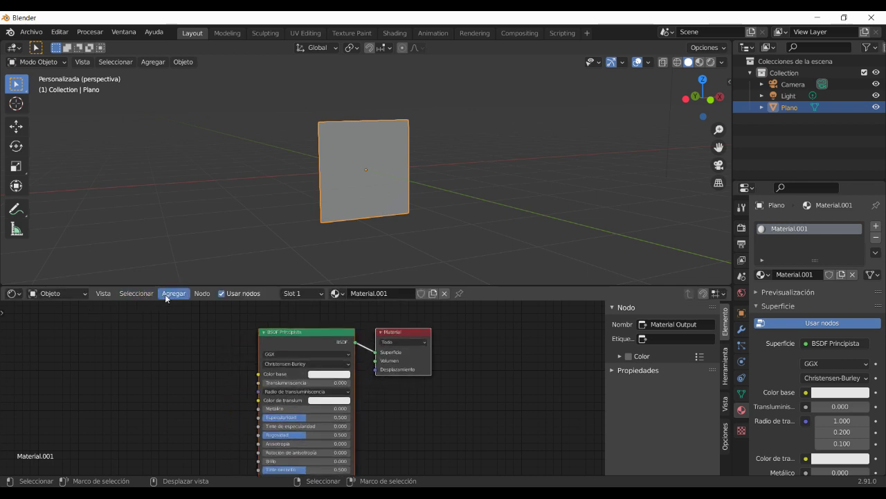
# Add an Image Texture node left of the shader and bring up its image file browser
pyautogui.click(173, 293)
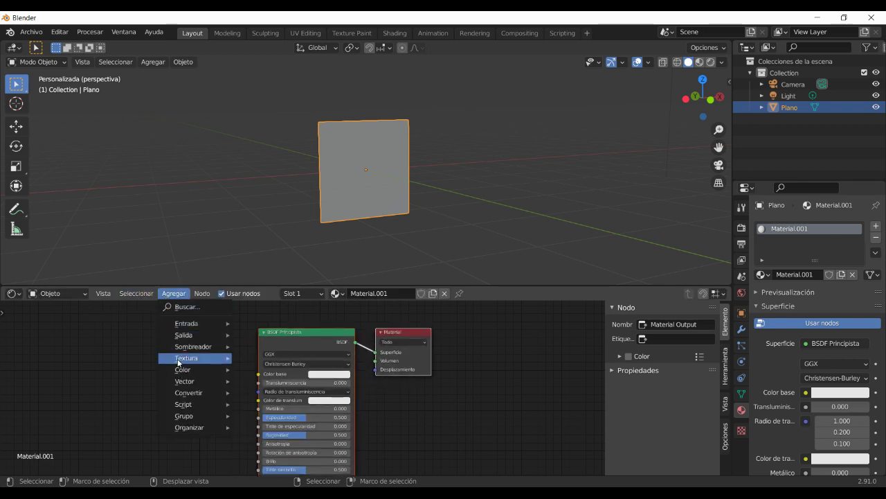
pyautogui.moveTo(194, 357)
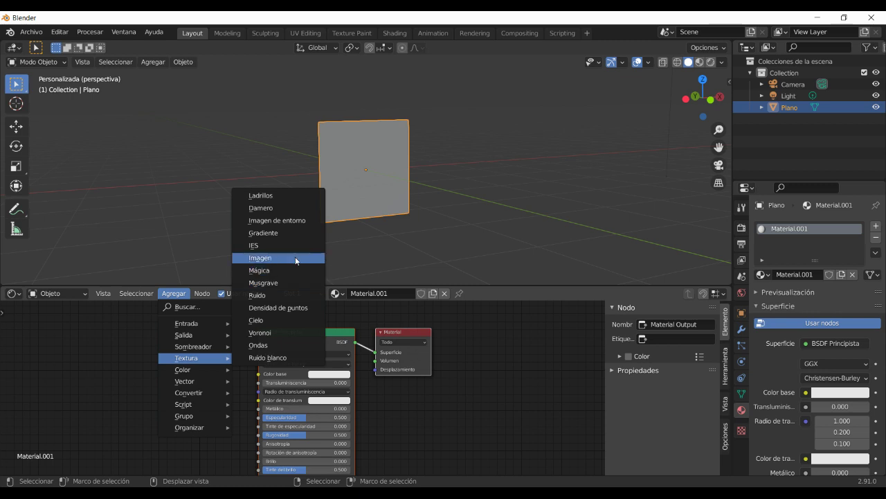
pyautogui.click(298, 257)
pyautogui.click(114, 334)
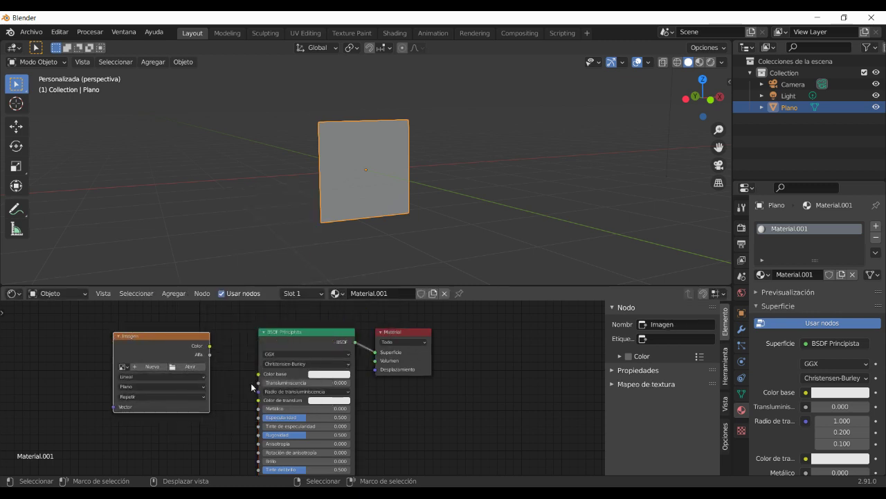
pyautogui.click(188, 367)
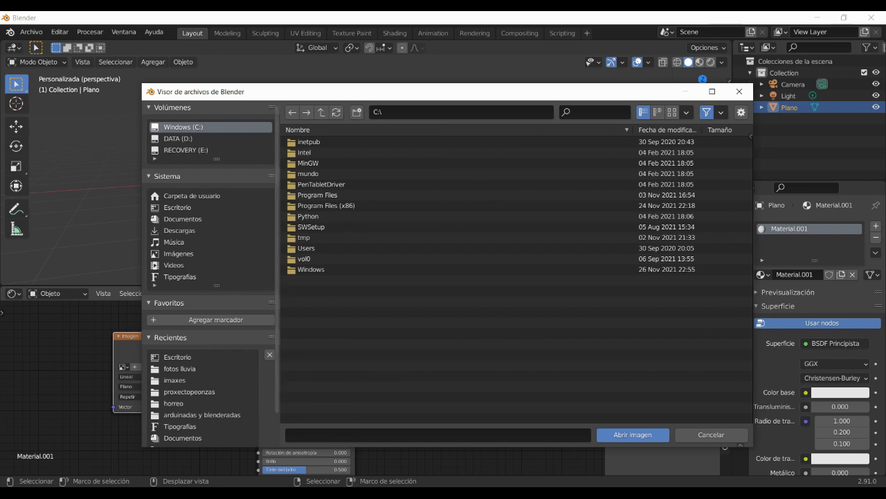
# Load pexels-suzy-hazelwood-1098656.jpg from the Desktop into the Image Texture node
pyautogui.click(177, 207)
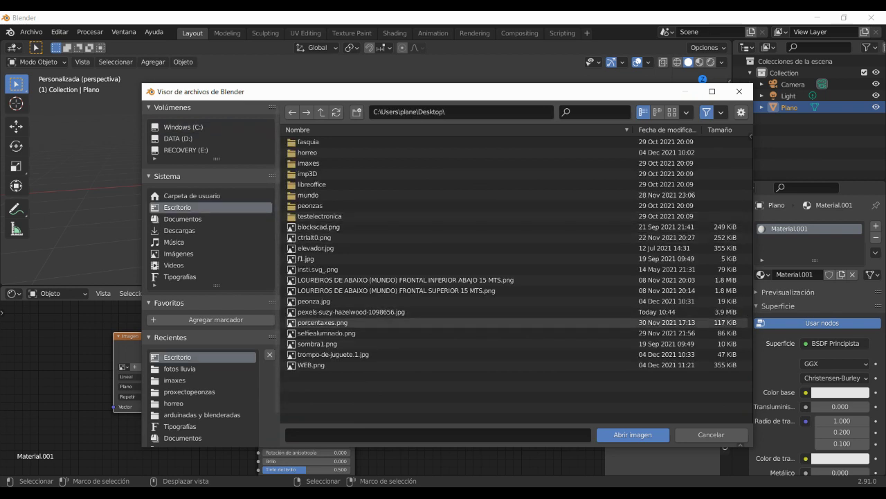
pyautogui.click(353, 312)
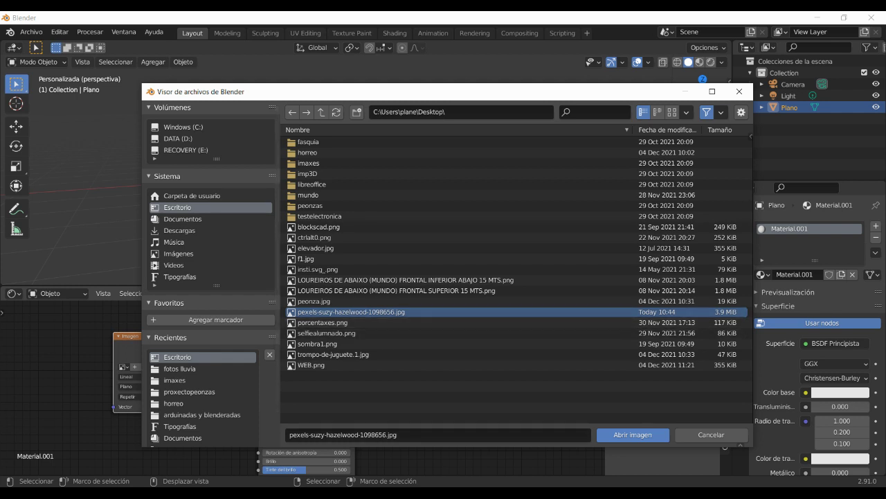
pyautogui.click(634, 434)
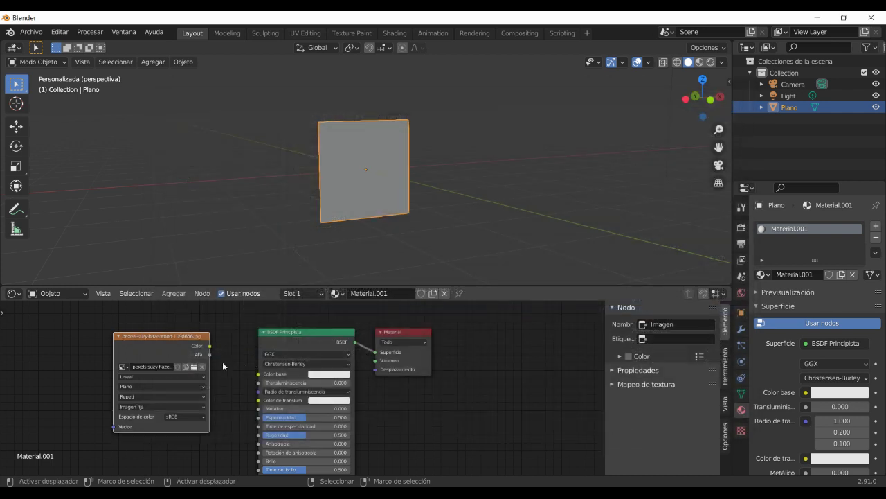
# Wire the image Color into Base Color and view the plane in Material Preview, undoing a trial X-scale
pyautogui.moveTo(210, 346); pyautogui.dragTo(257, 374)
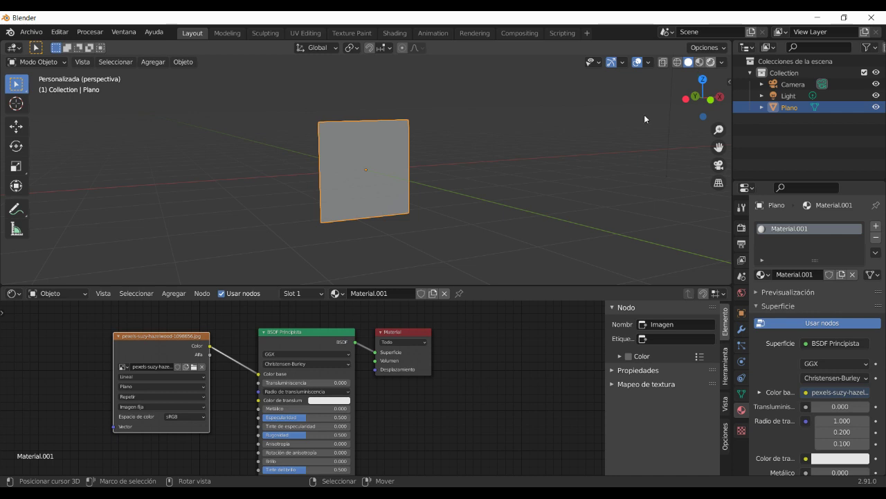
pyautogui.press('z')
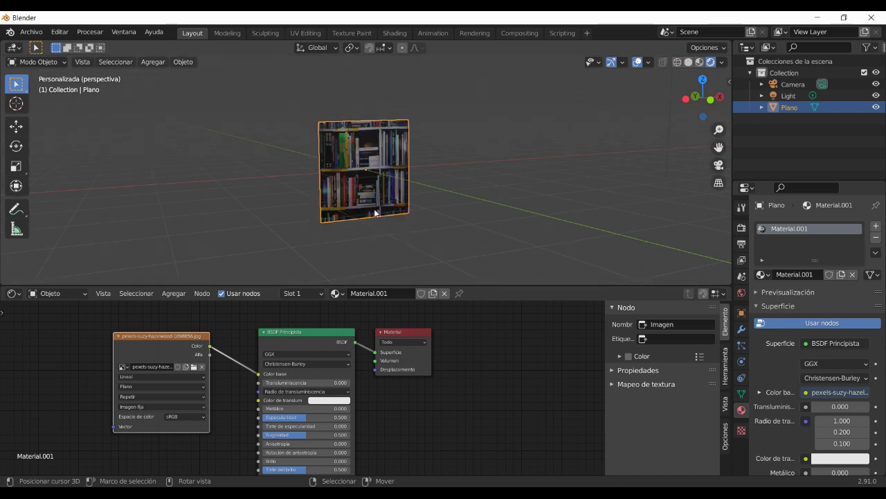
pyautogui.press('s')
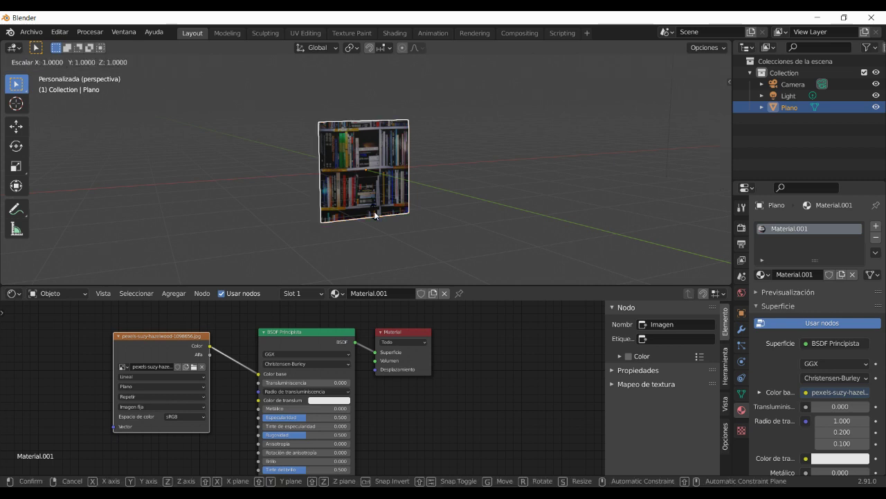
pyautogui.press('x')
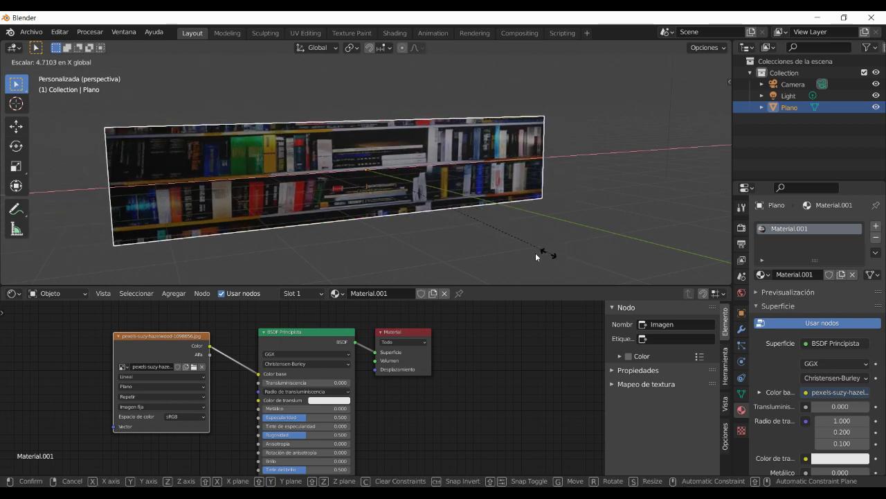
pyautogui.click(596, 271)
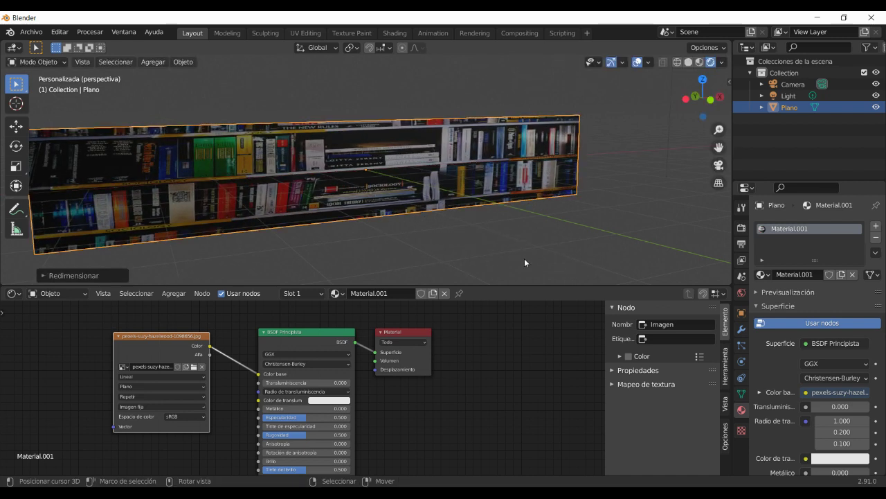
pyautogui.hotkey('ctrl', 'z')
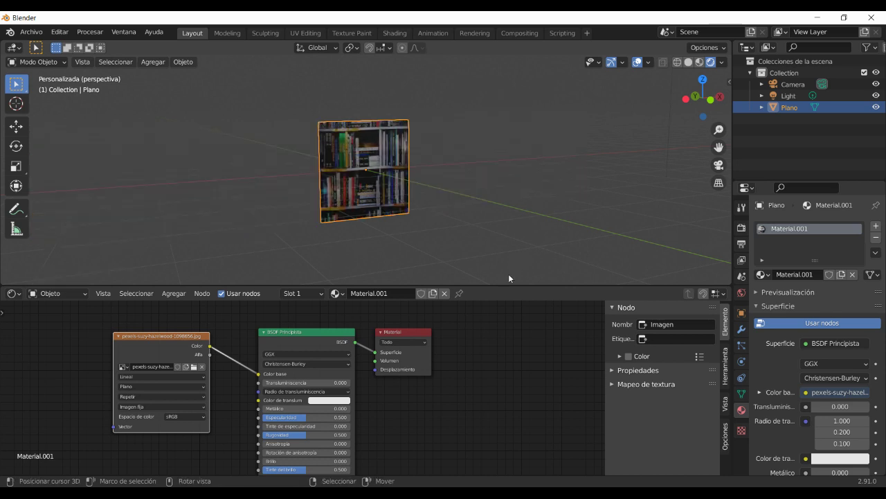
# Switch the lower editor to UV Editor and enter Edit Mode to show MapaUV over the photo
pyautogui.click(14, 293)
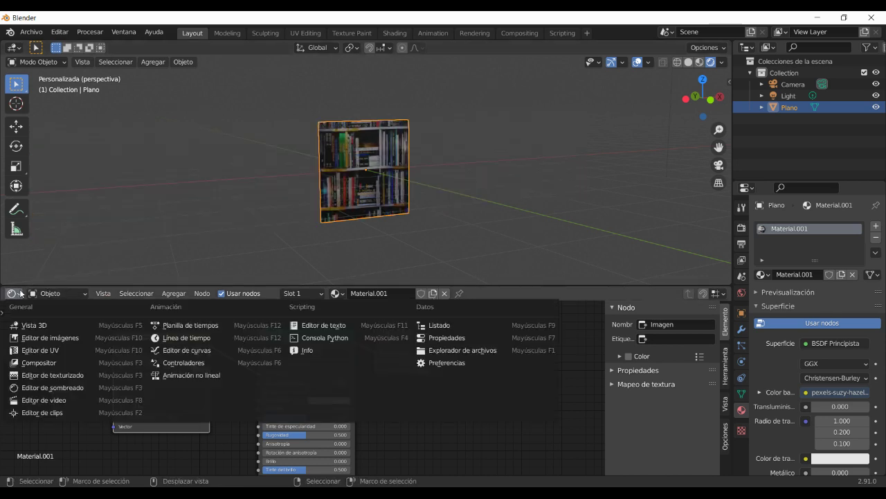
pyautogui.click(41, 350)
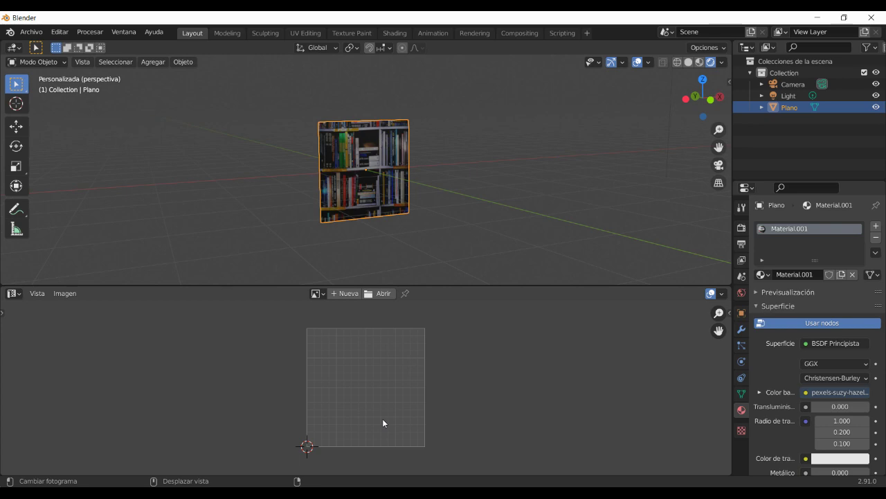
pyautogui.press('Tab')
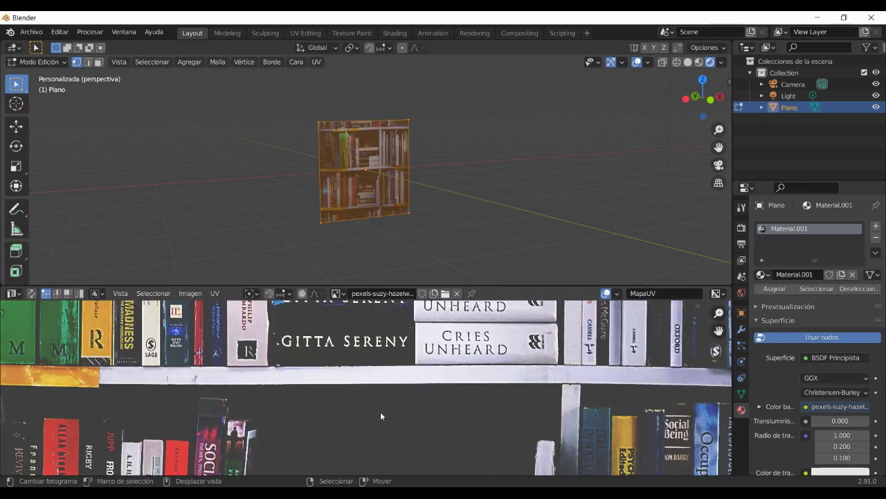
pyautogui.scroll(-2, 380, 411)
pyautogui.scroll(-2, 381, 416)
pyautogui.scroll(-2, 382, 421)
pyautogui.scroll(-3, 385, 426)
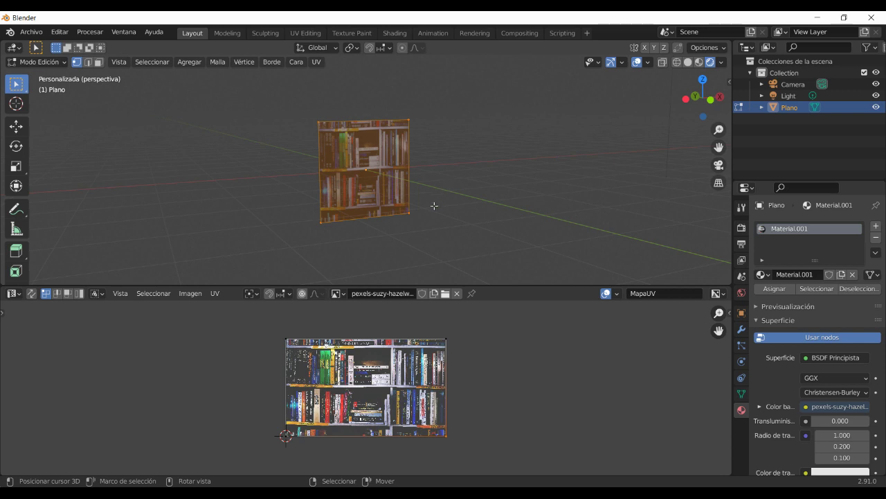
# Stretch the plane's geometry along X into a long horizontal panel
pyautogui.press('s')
pyautogui.press('x')
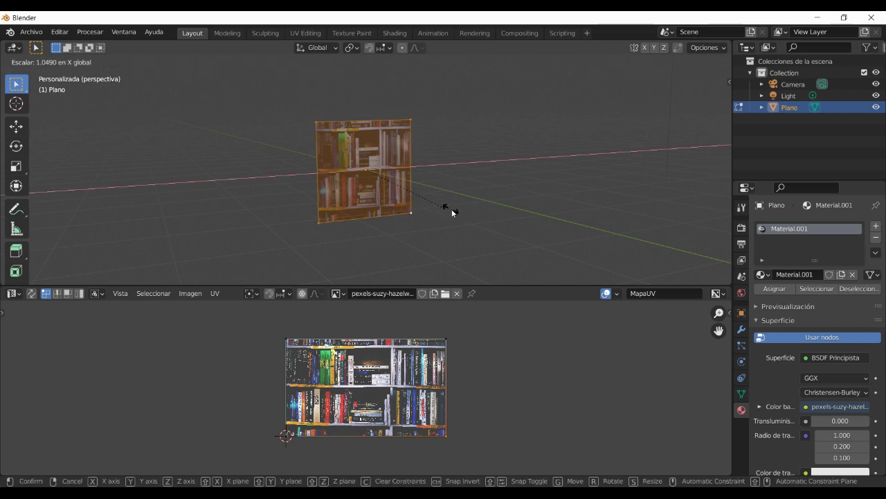
pyautogui.click(650, 228)
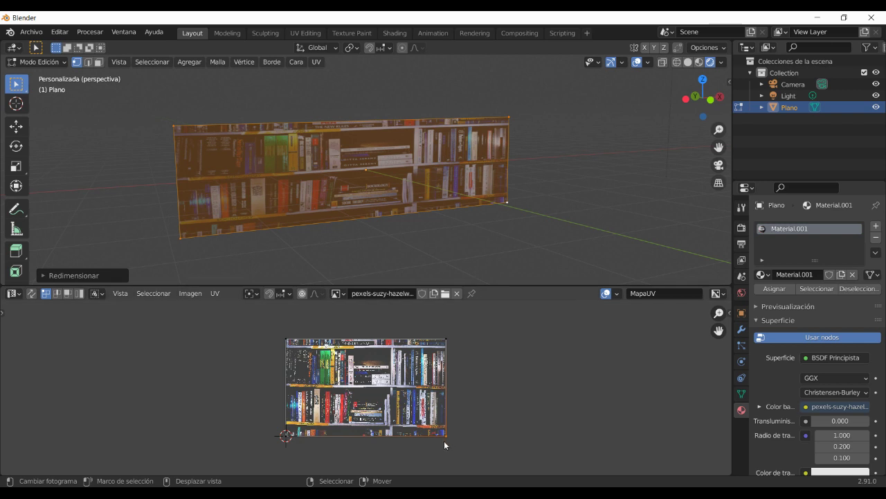
# Select the UV rectangle's right edge and start moving it along X
pyautogui.click(449, 341)
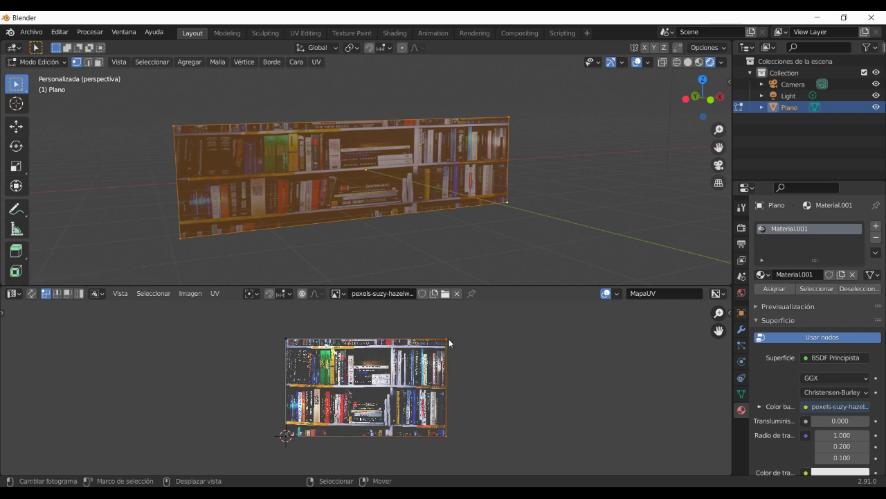
pyautogui.press('g')
pyautogui.press('x')
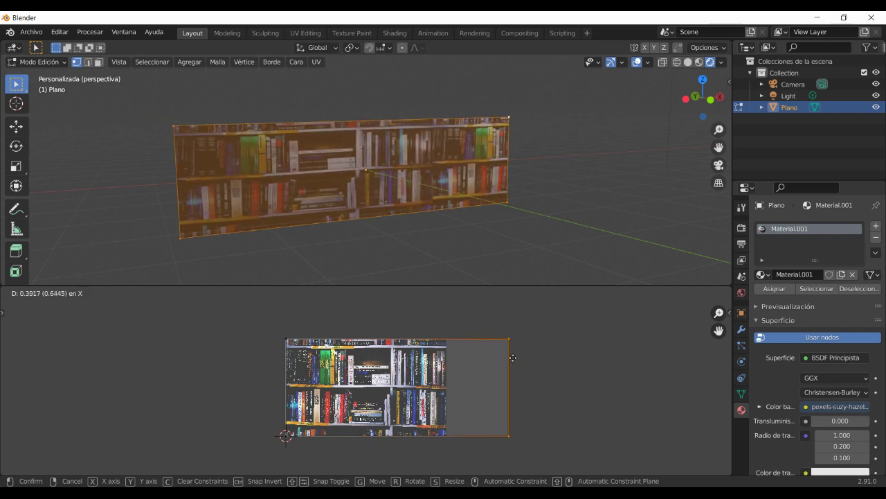
# Extend the UV right edge past the photo and move the top UV edge to the image top
pyautogui.click(512, 356)
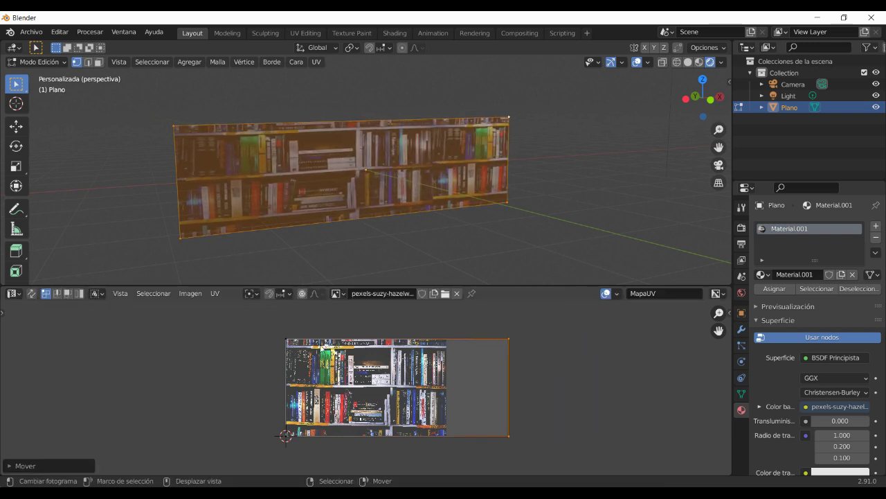
pyautogui.click(287, 341)
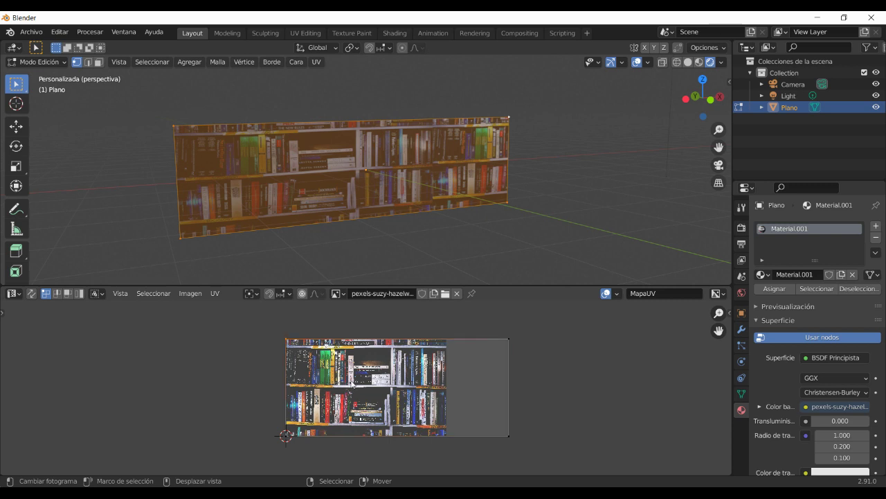
pyautogui.click(508, 339)
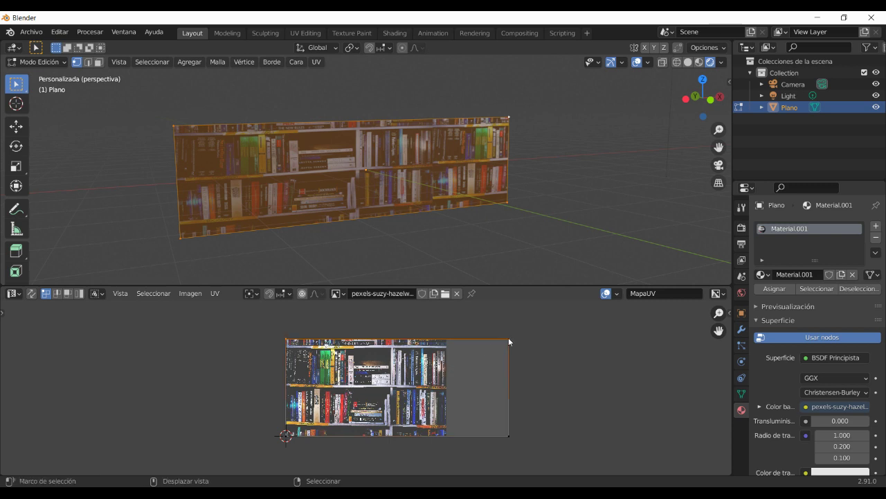
pyautogui.press('g')
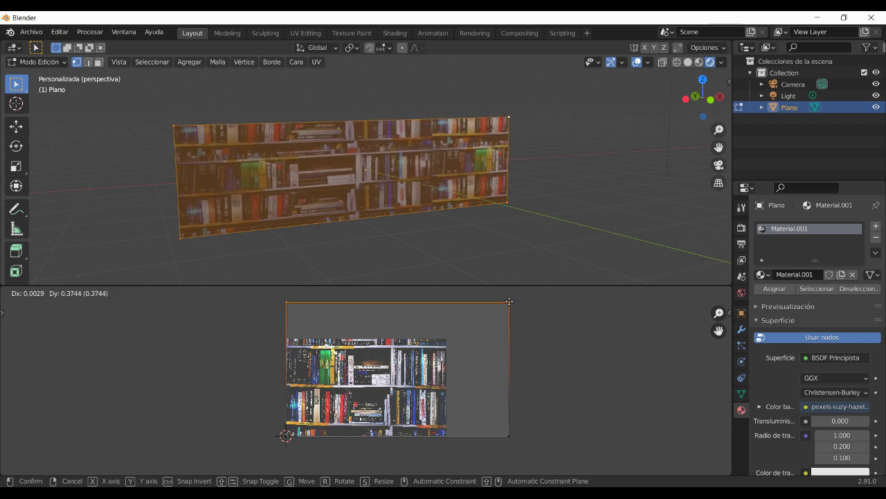
pyautogui.press('y')
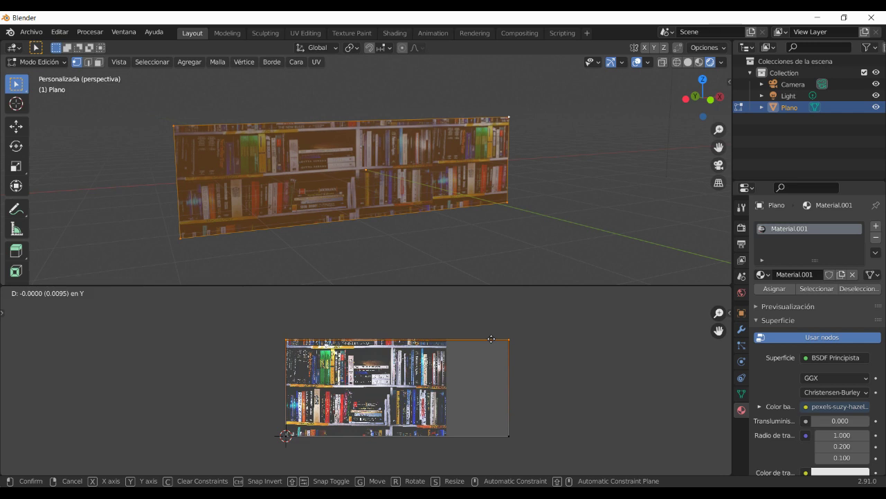
pyautogui.click(491, 339)
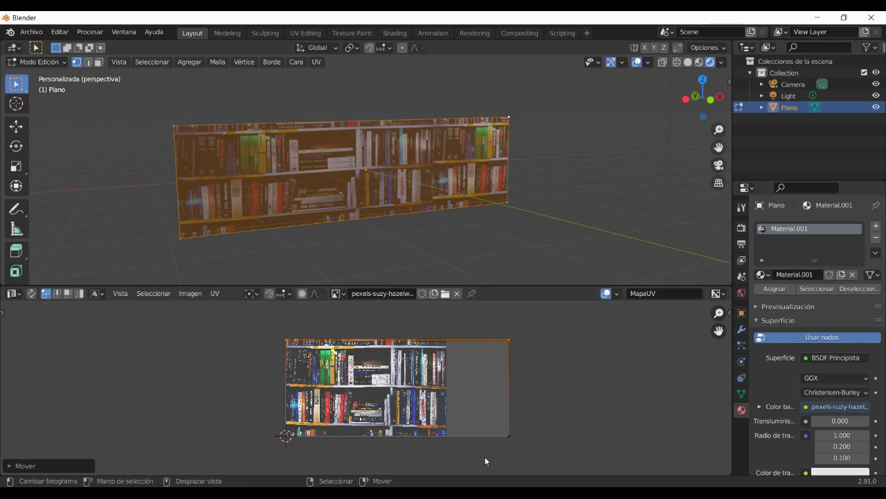